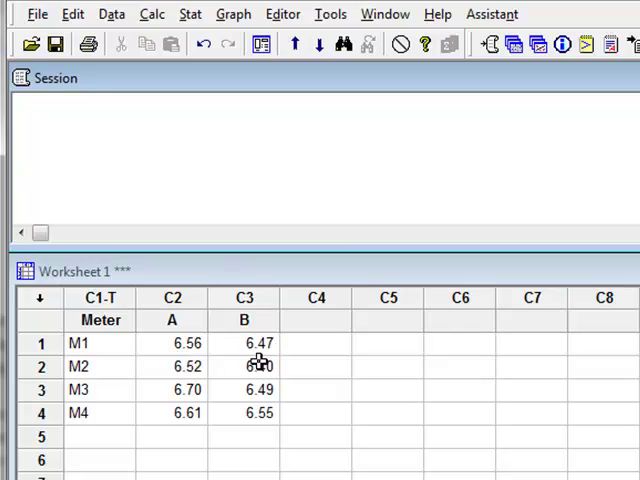
# Step: Choose the Paired t analysis with column A as first sample and column B as second
pyautogui.click(192, 14)
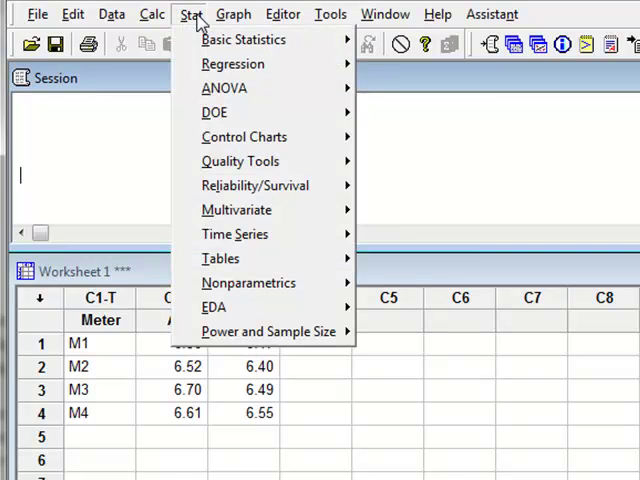
pyautogui.moveTo(244, 39)
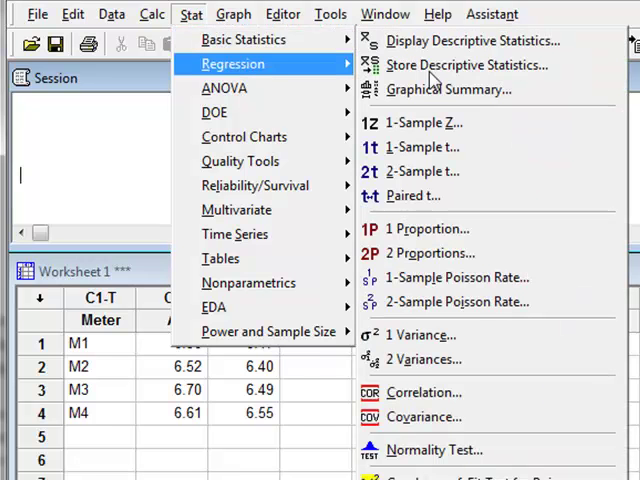
pyautogui.click(449, 207)
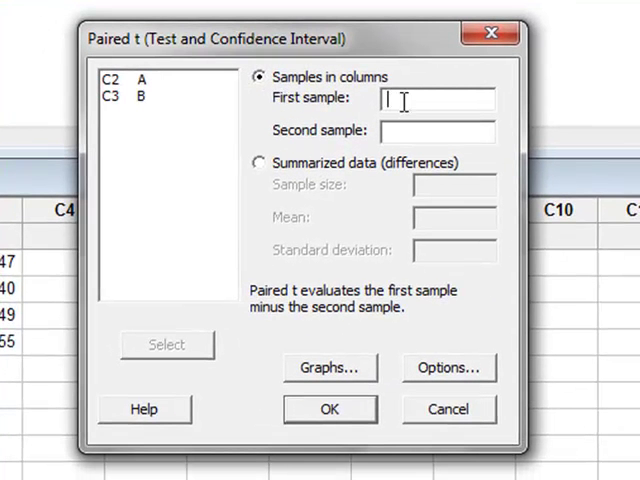
pyautogui.doubleClick(141, 80)
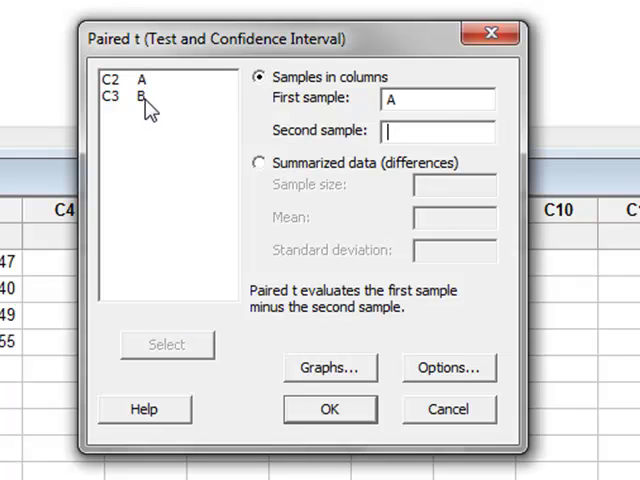
pyautogui.doubleClick(141, 96)
pyautogui.click(448, 368)
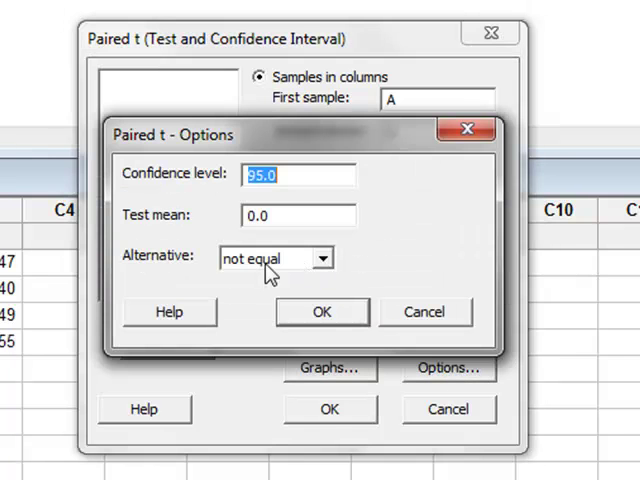
pyautogui.click(322, 259)
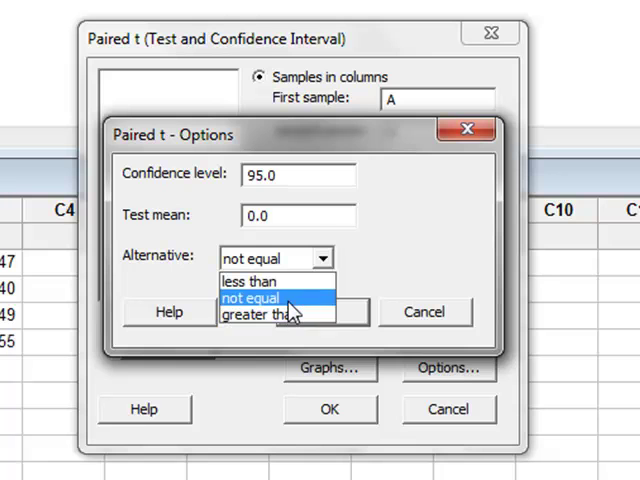
pyautogui.click(260, 298)
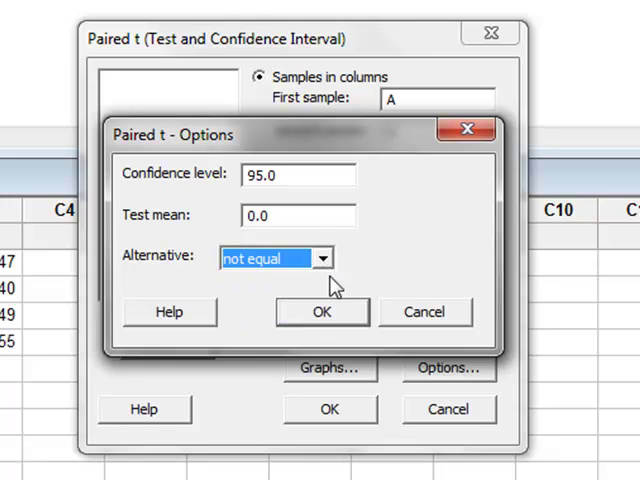
pyautogui.click(322, 311)
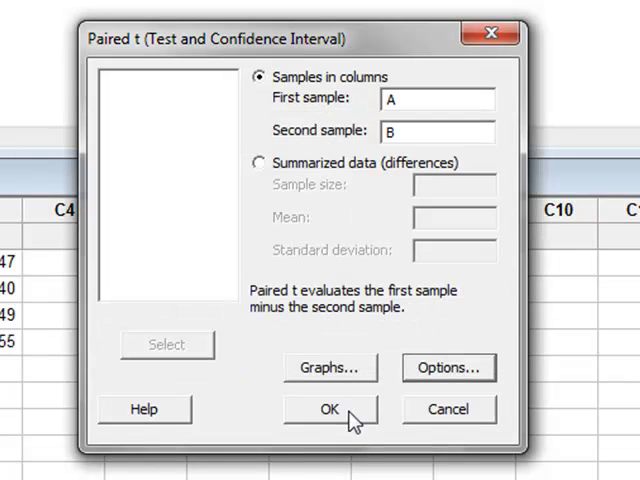
# Step: Run the paired t-test, giving T-Value 3.70 and P-Value 0.034
pyautogui.click(330, 409)
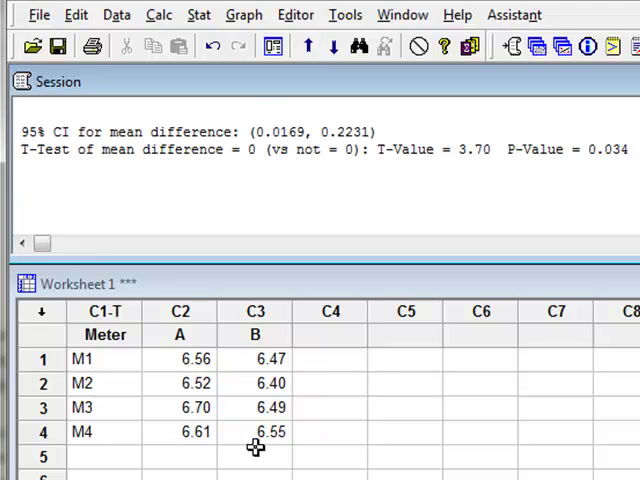
pyautogui.click(200, 15)
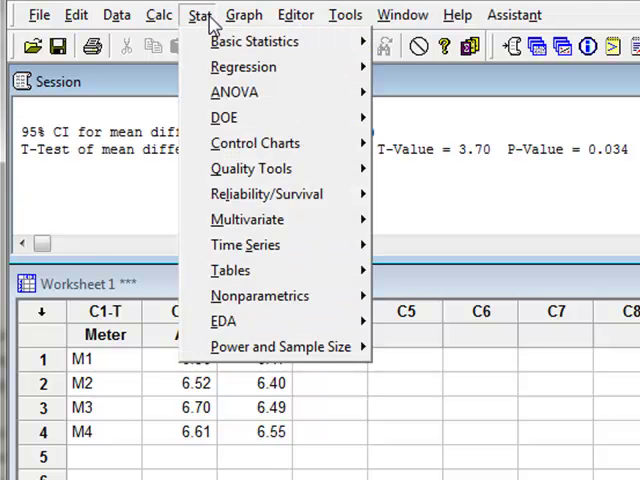
pyautogui.moveTo(260, 296)
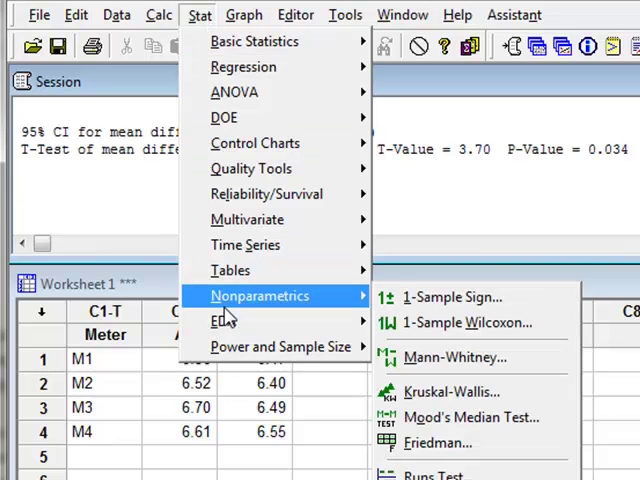
pyautogui.click(460, 330)
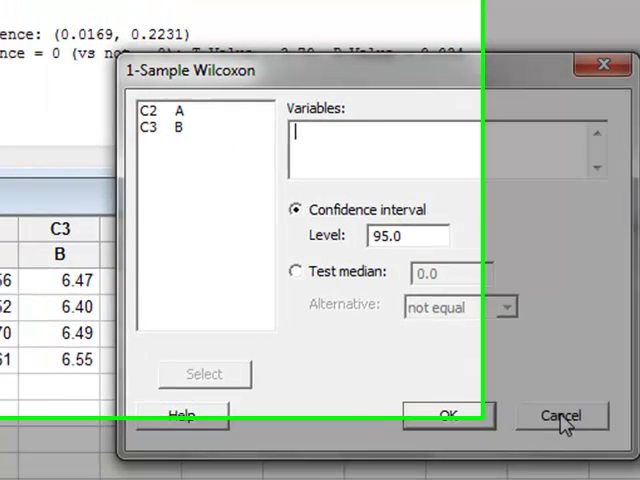
pyautogui.click(515, 399)
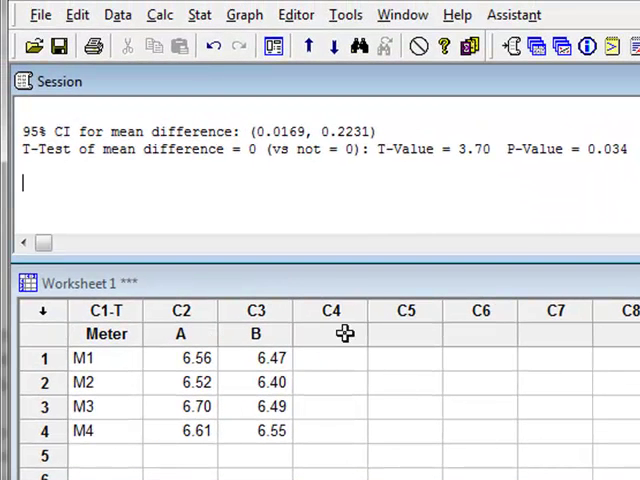
pyautogui.click(260, 336)
pyautogui.write('B')
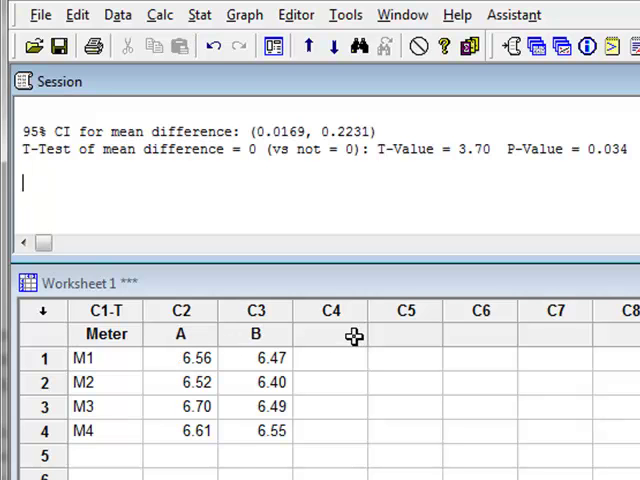
# Step: Use the Calculator to store the expression 'A'-'B' in a new A-B column
pyautogui.click(160, 14)
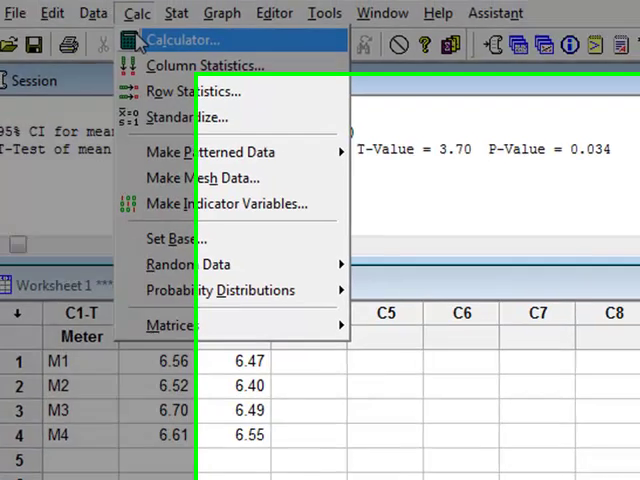
pyautogui.click(150, 44)
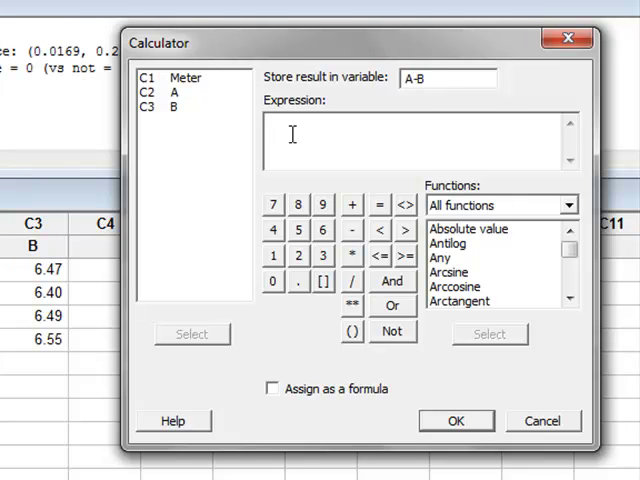
pyautogui.click(175, 92)
pyautogui.write("'A'-")
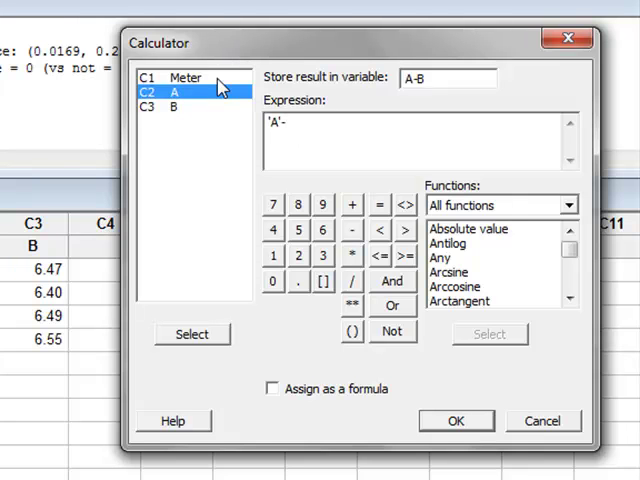
pyautogui.doubleClick(176, 107)
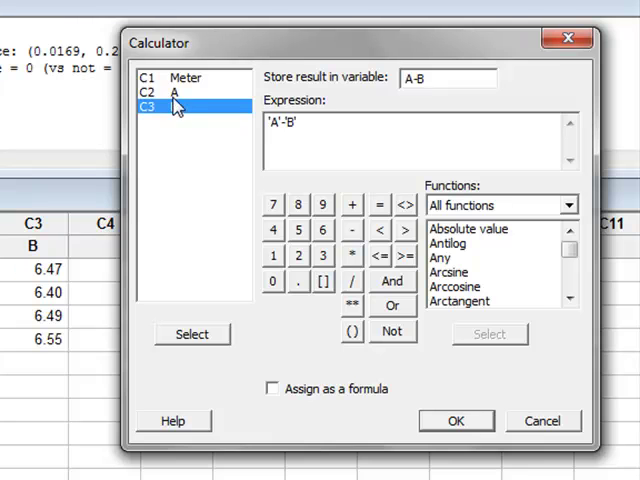
pyautogui.click(456, 421)
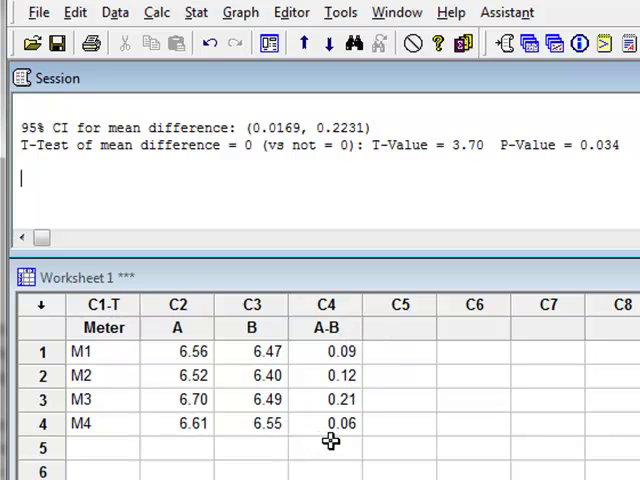
# Step: Choose the 1-Sample Wilcoxon test on column A-B with Test median selected
pyautogui.click(198, 13)
pyautogui.moveTo(256, 289)
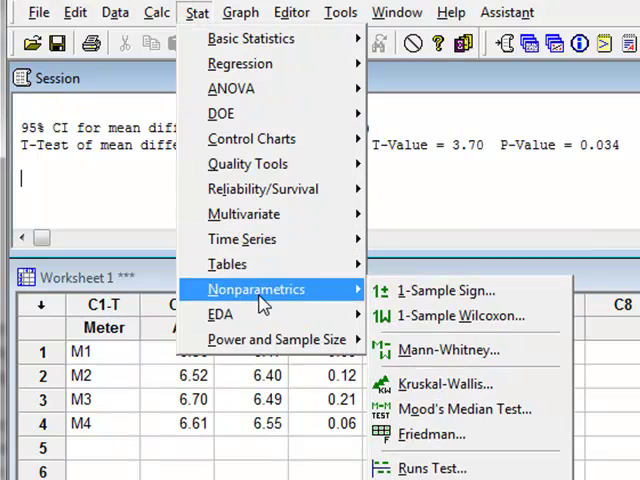
pyautogui.click(495, 322)
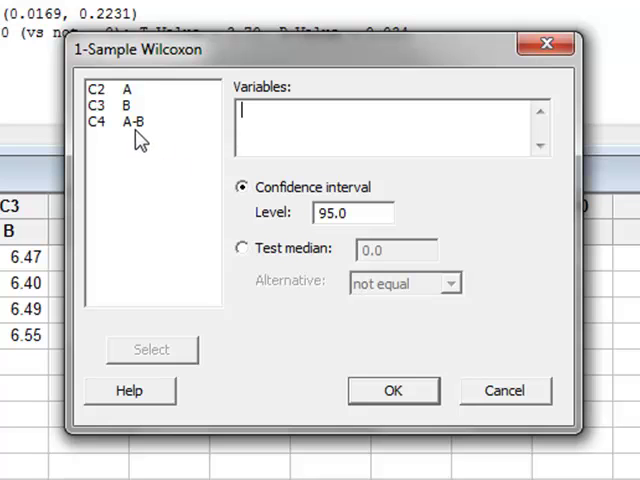
pyautogui.doubleClick(134, 122)
pyautogui.click(242, 249)
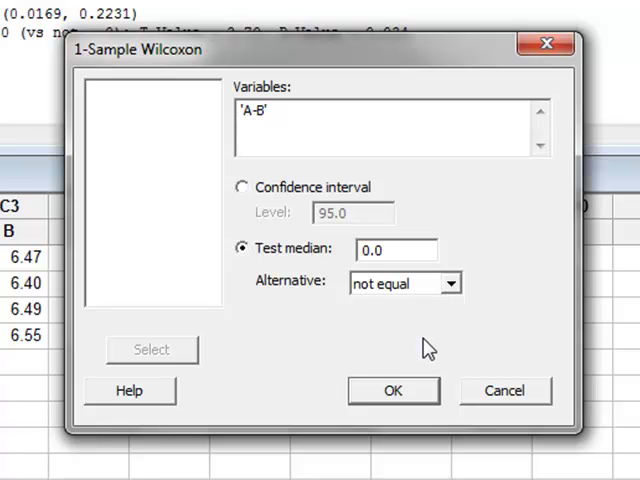
# Step: Run the Wilcoxon test on A-B, giving statistic 10.0, P 0.100, median 0.1125
pyautogui.click(393, 390)
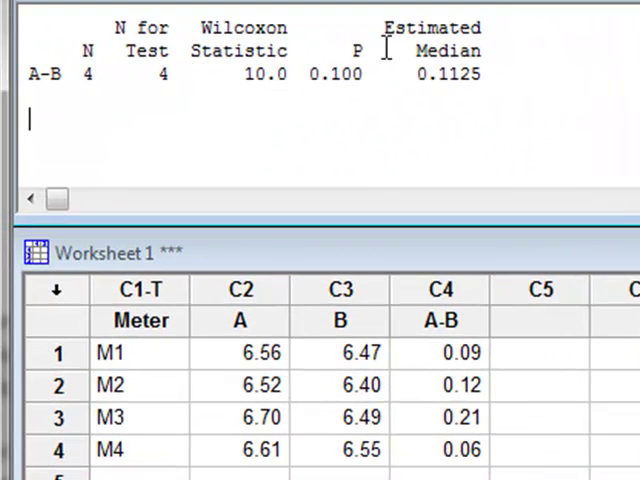